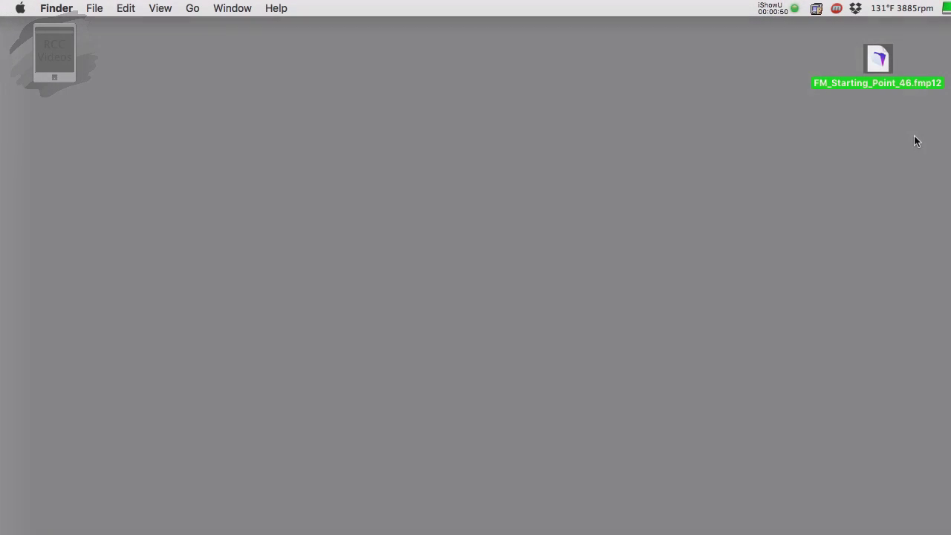
# Step: Open the FM_Starting_Point_46 database from the desktop, then close its database window
pyautogui.click(914, 140)
pyautogui.doubleClick(877, 63)
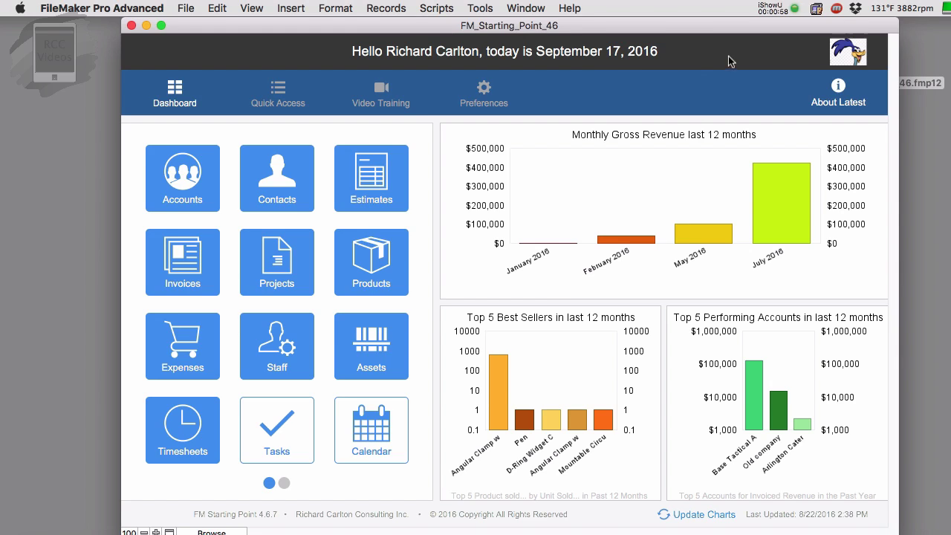
pyautogui.press('super+w')
pyautogui.click(851, 87)
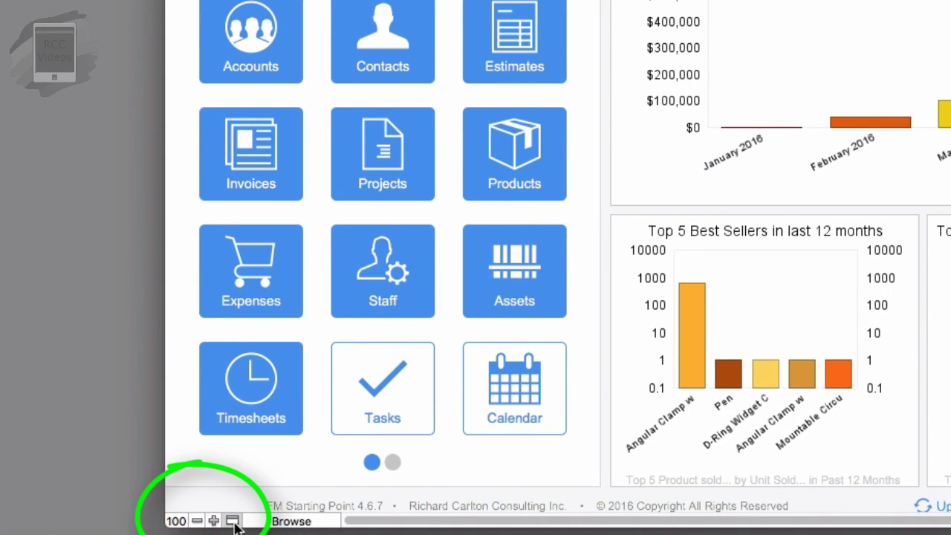
# Step: Show the status toolbar and start Upload to FileMaker Server from the Share menu
pyautogui.click(233, 521)
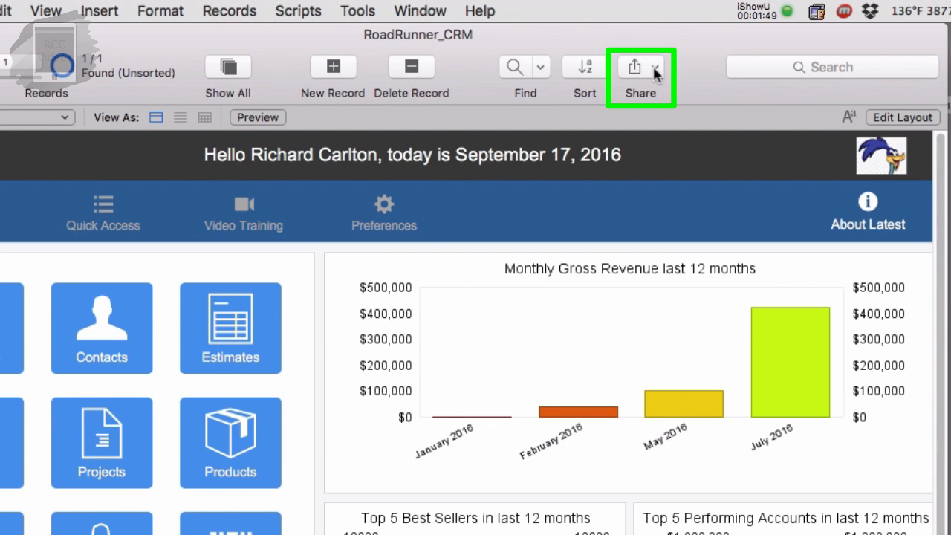
pyautogui.click(654, 67)
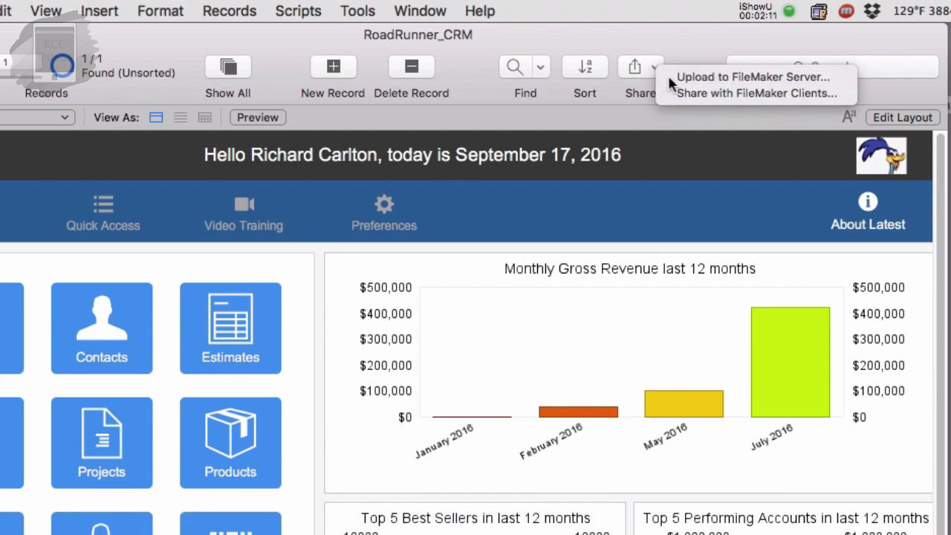
pyautogui.click(670, 77)
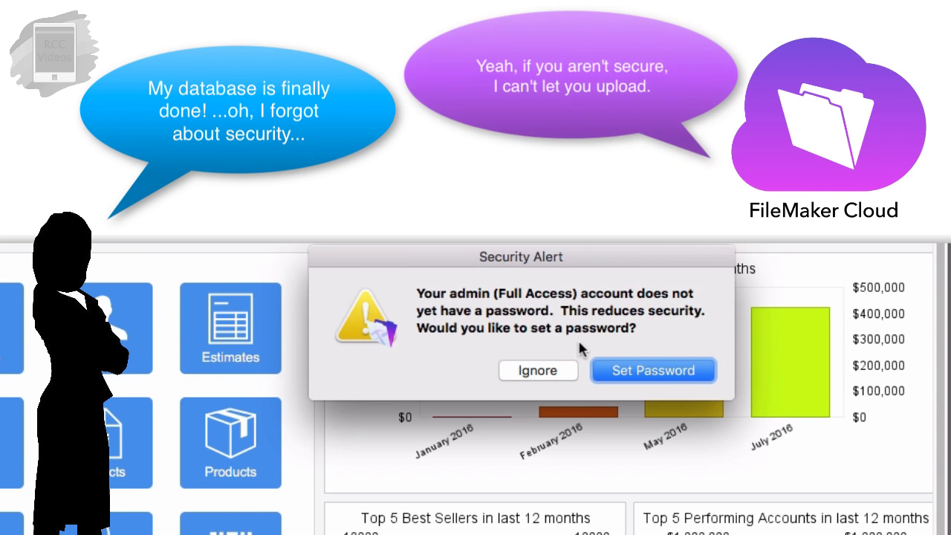
# Step: Set a new password for the admin account, entering and confirming it
pyautogui.click(620, 369)
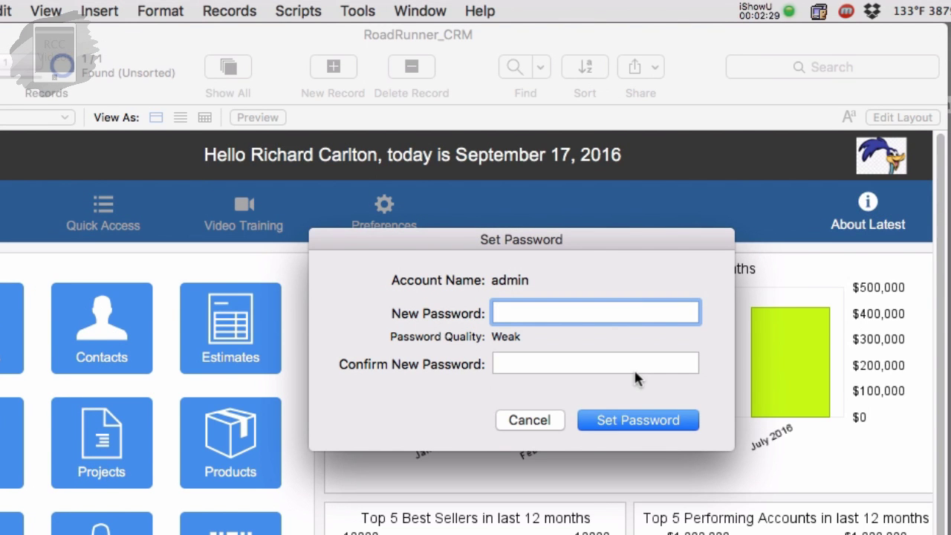
pyautogui.write('••••')
pyautogui.press('Tab')
pyautogui.write('••')
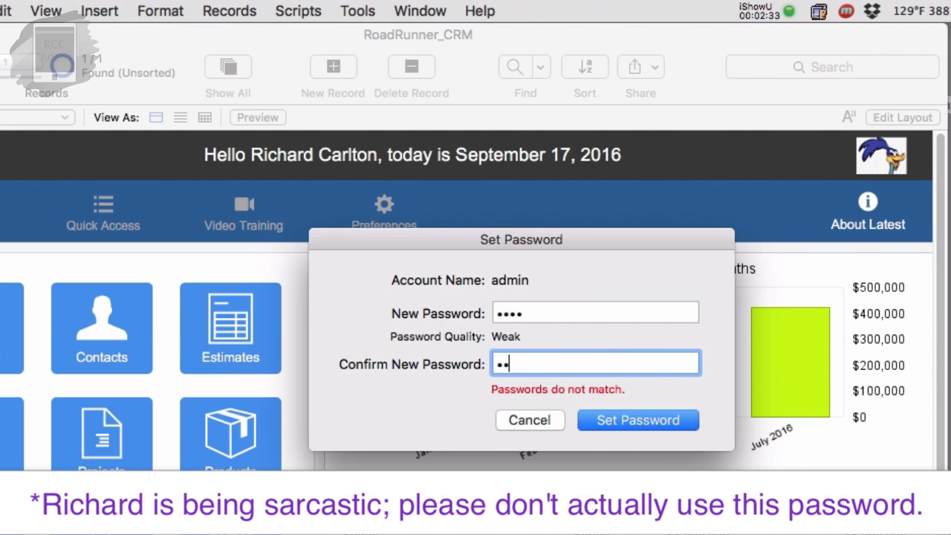
pyautogui.write('••')
pyautogui.click(605, 417)
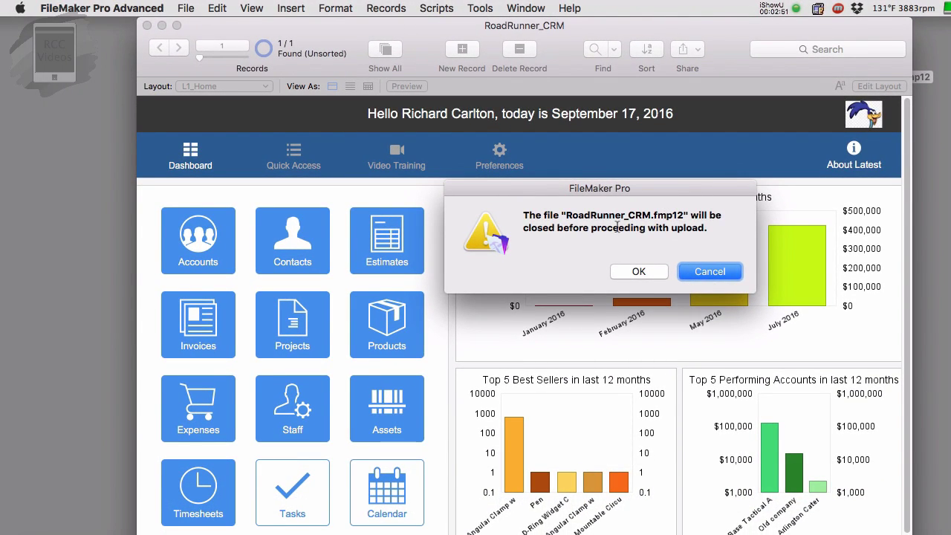
# Step: Accept closing the file for upload and keep Favorite Hosts selected in the Hosts list
pyautogui.click(637, 271)
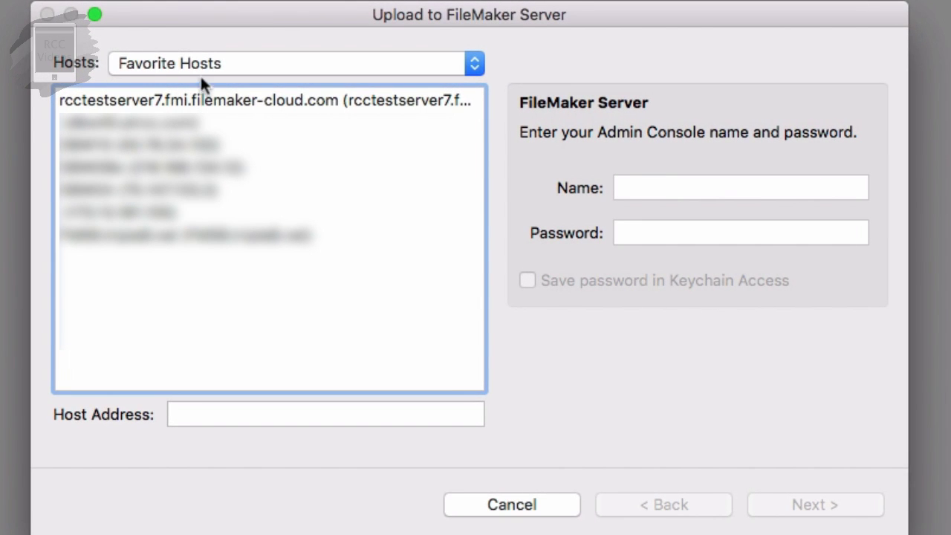
pyautogui.click(197, 63)
pyautogui.click(92, 53)
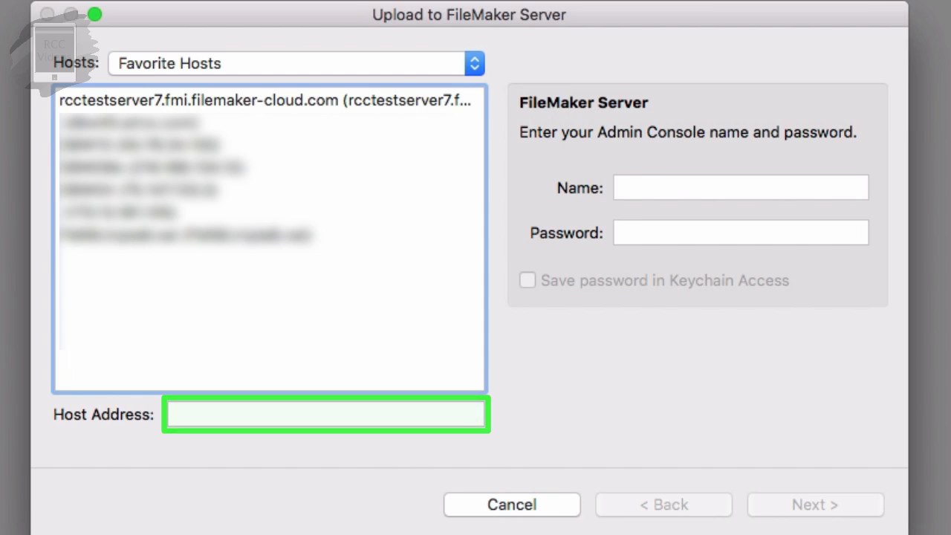
# Step: Cancel the upload and save roadrunner.fmi.filemaker-cloud.com as a new favorite remote host
pyautogui.click(533, 505)
pyautogui.click(220, 10)
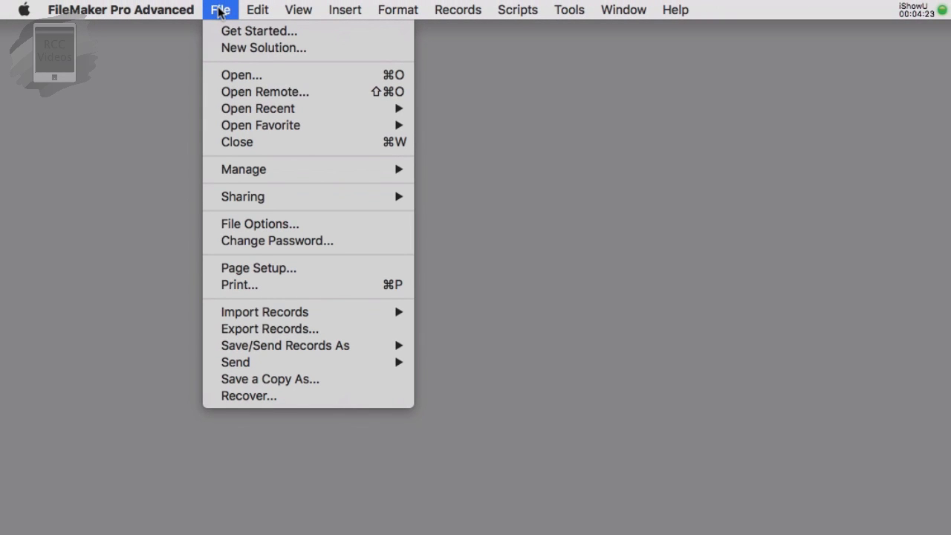
pyautogui.click(229, 93)
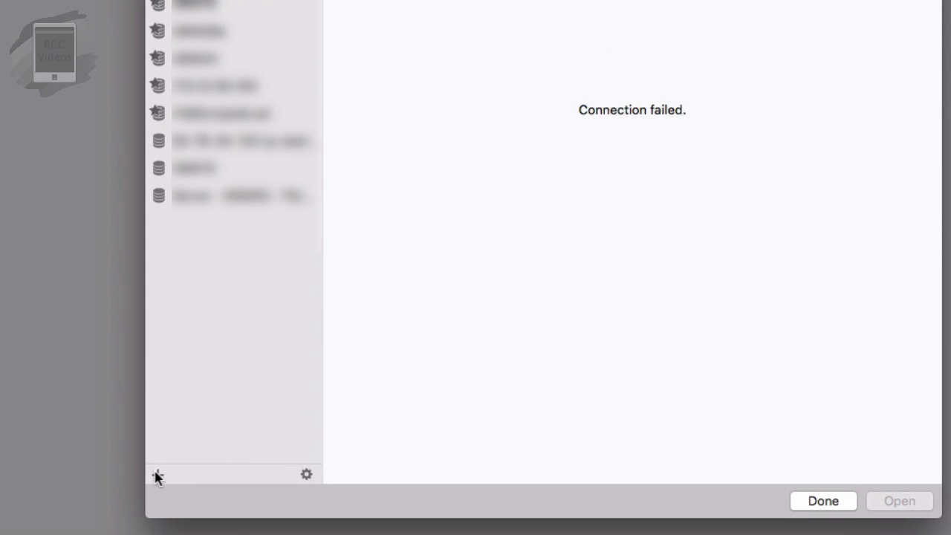
pyautogui.click(157, 475)
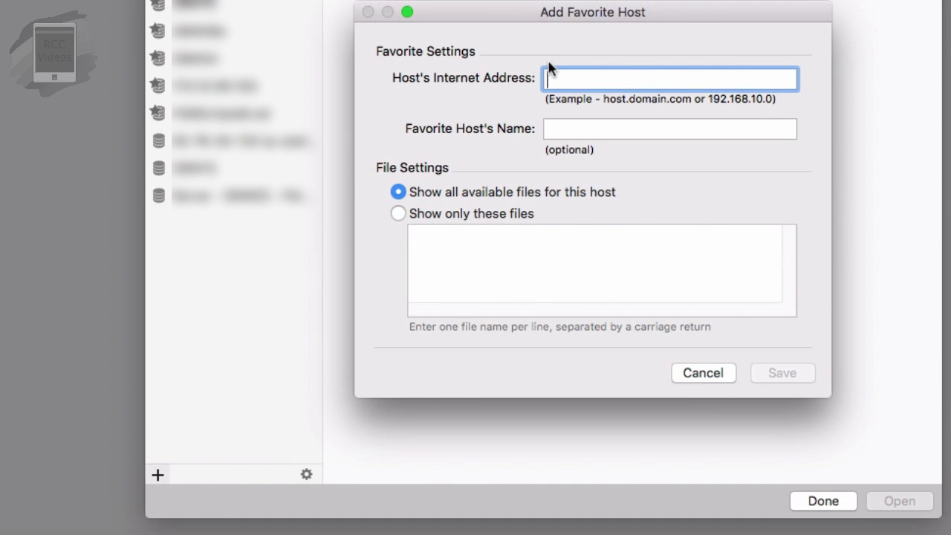
pyautogui.write('roadrunn')
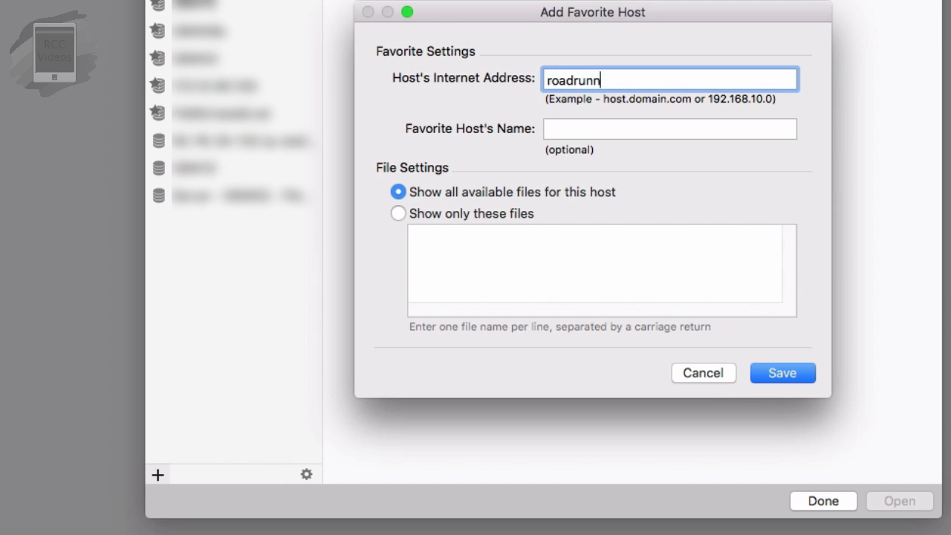
pyautogui.write('er.fmi.filemaker-cloud.com')
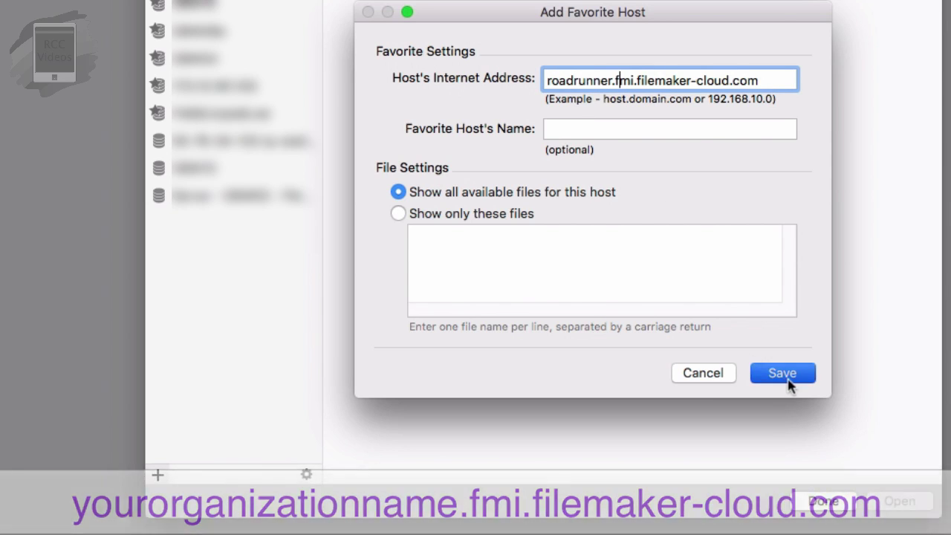
pyautogui.click(784, 379)
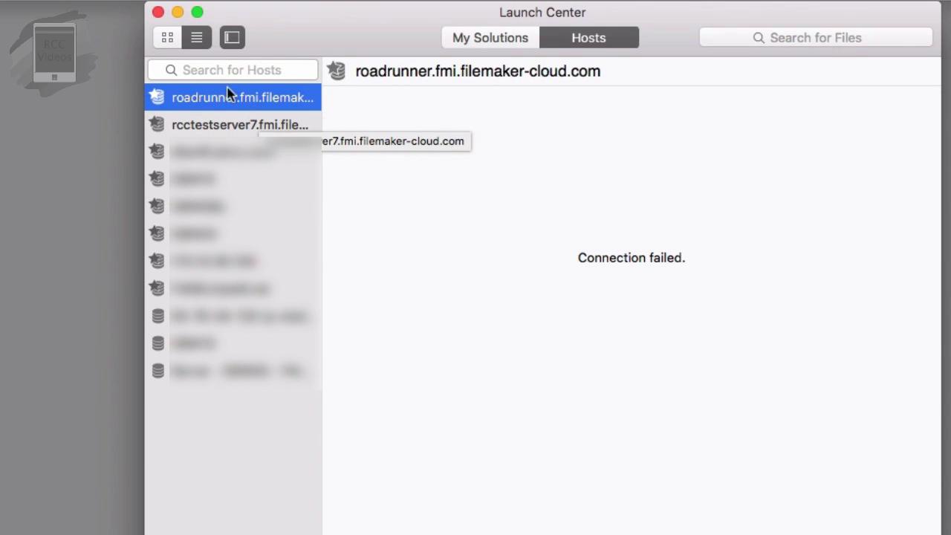
# Step: Close the Launch Center and reopen RoadRunner_CRM.fmp12, logging in as admin with its password
pyautogui.click(157, 12)
pyautogui.doubleClick(880, 55)
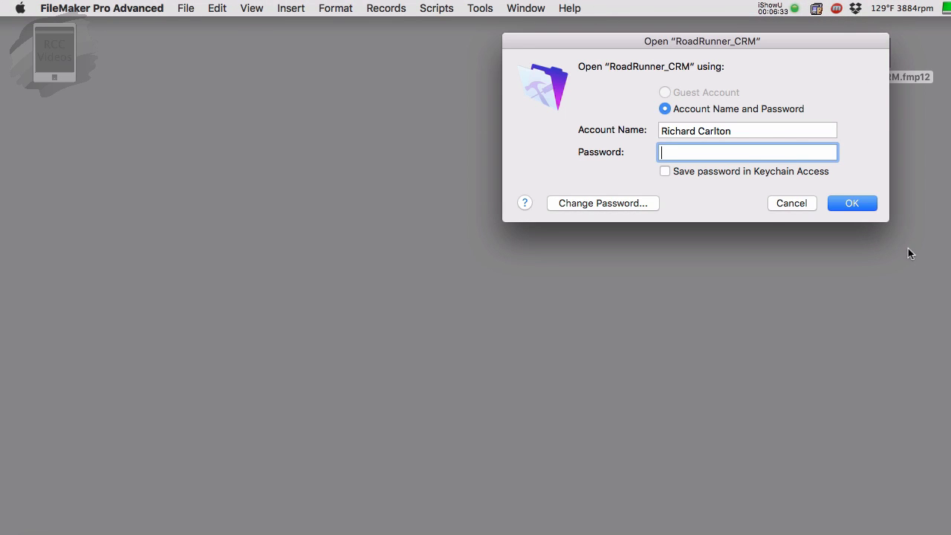
pyautogui.write('admin')
pyautogui.press('Tab')
pyautogui.press('Return')
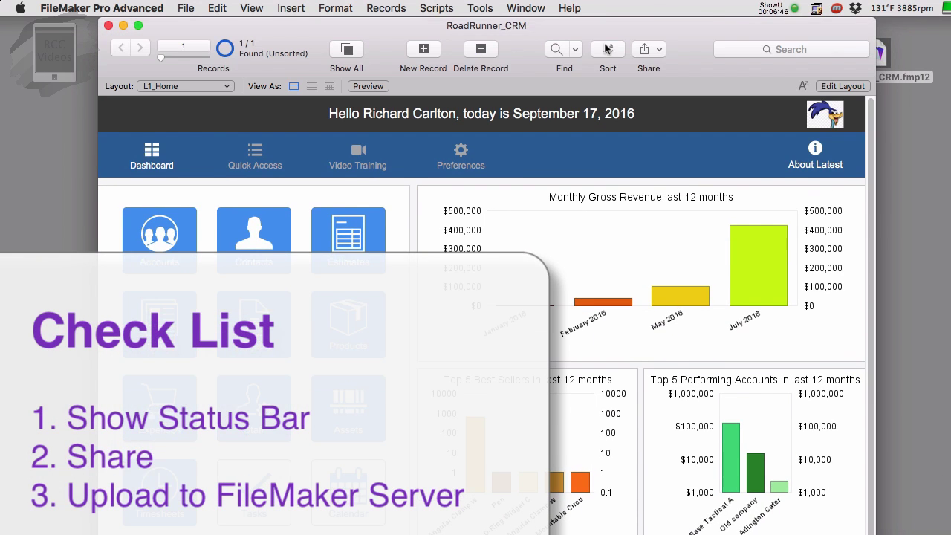
# Step: Start Upload to FileMaker Server and accept closing RoadRunner_CRM for upload
pyautogui.click(651, 52)
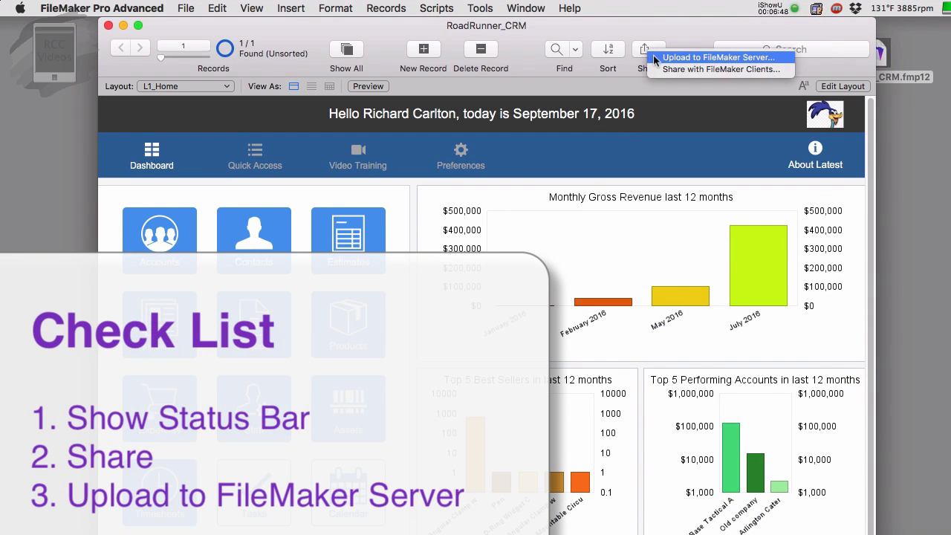
pyautogui.click(654, 57)
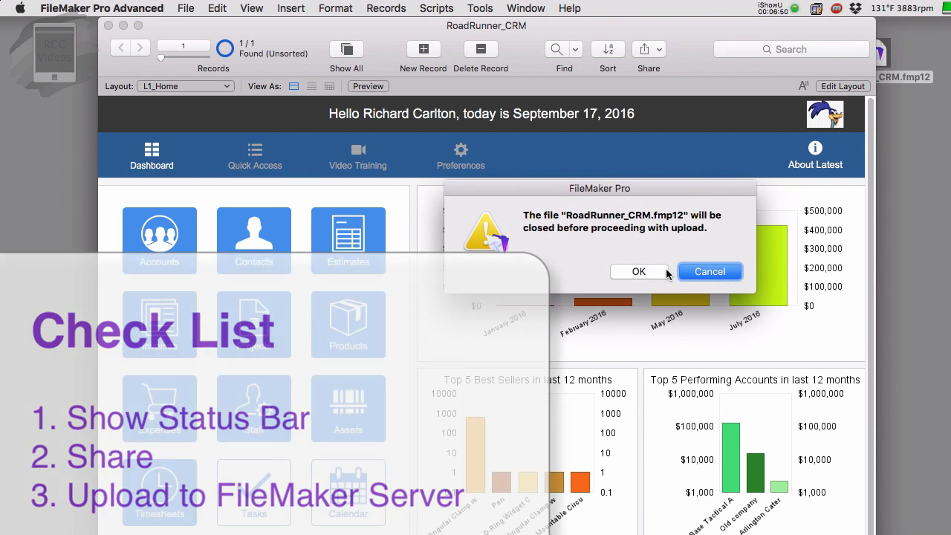
pyautogui.click(658, 272)
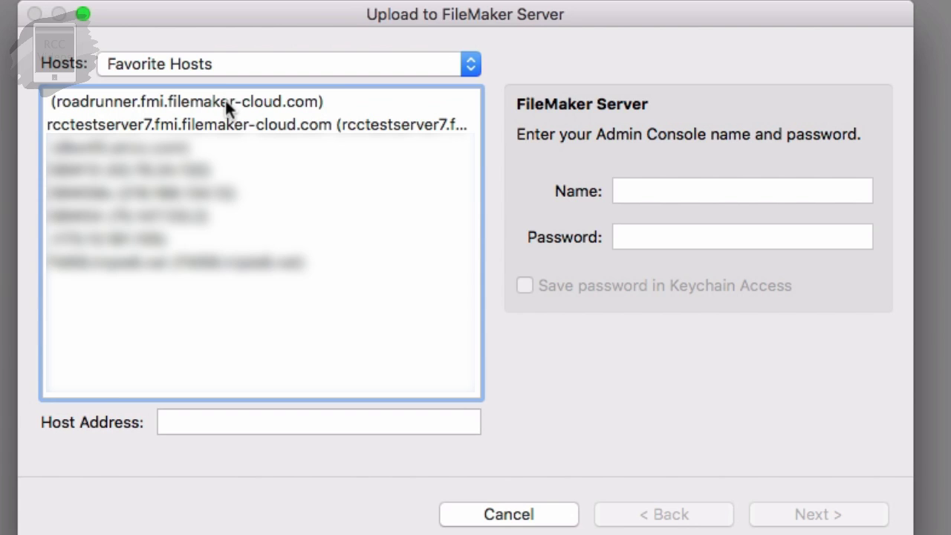
# Step: Select the rcctestserver7 cloud host and sign in with the Admin Console name and password
pyautogui.click(196, 126)
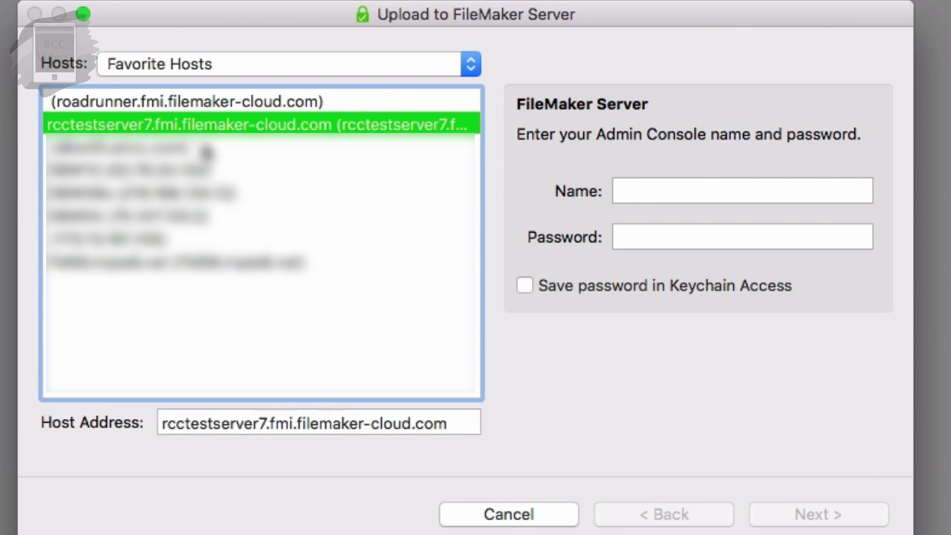
pyautogui.click(633, 191)
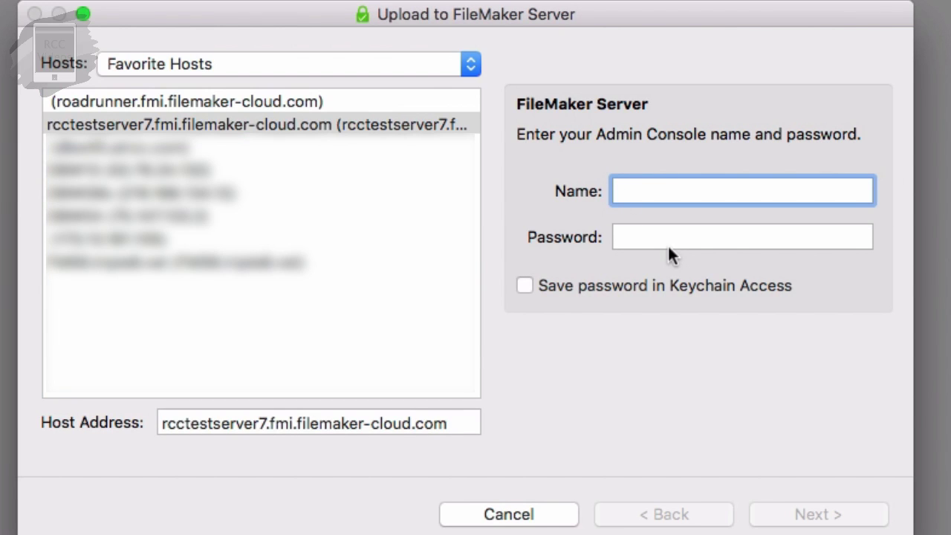
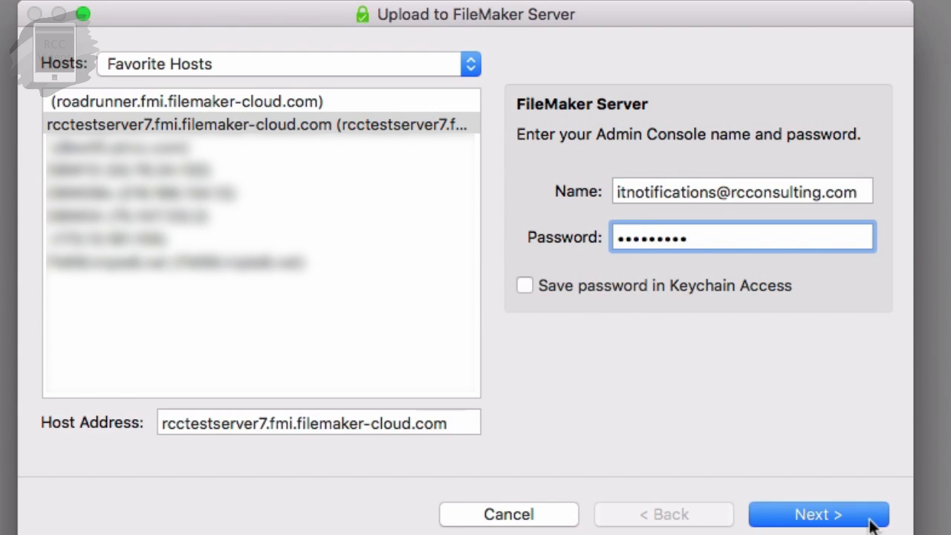
pyautogui.click(869, 520)
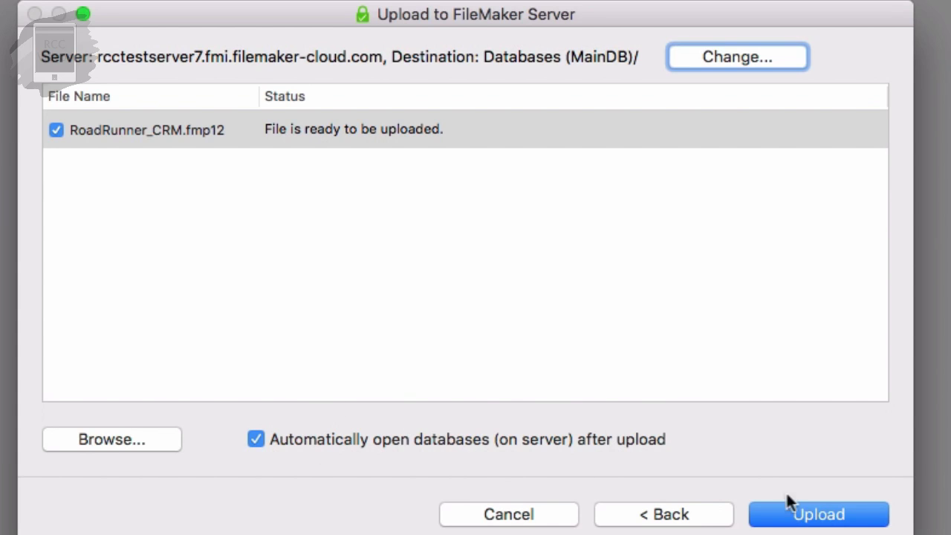
# Step: Upload RoadRunner_CRM.fmp12 to Databases (MainDB) and wait for the success message
pyautogui.click(855, 518)
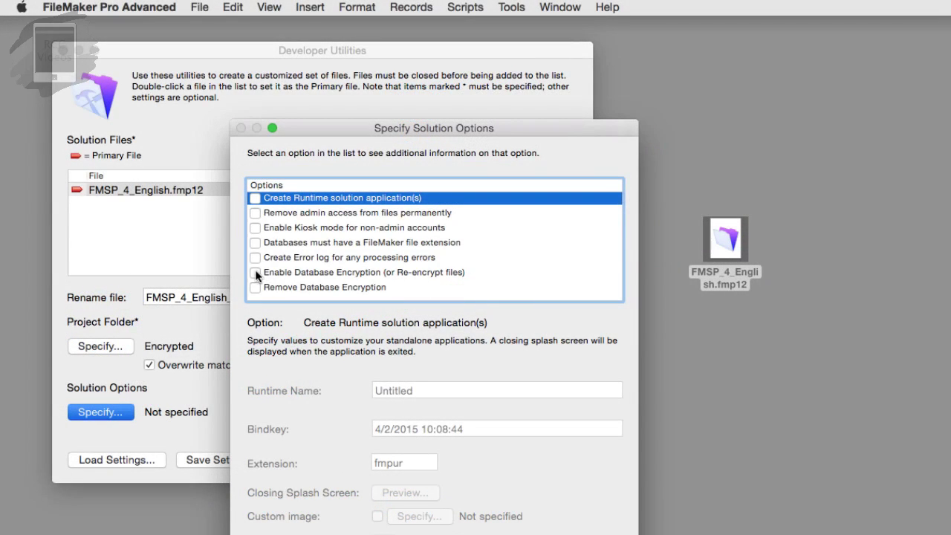
# Step: Check Enable Database Encryption for FMSP_4_English.fmp12 and move to the Shared ID setting
pyautogui.click(255, 273)
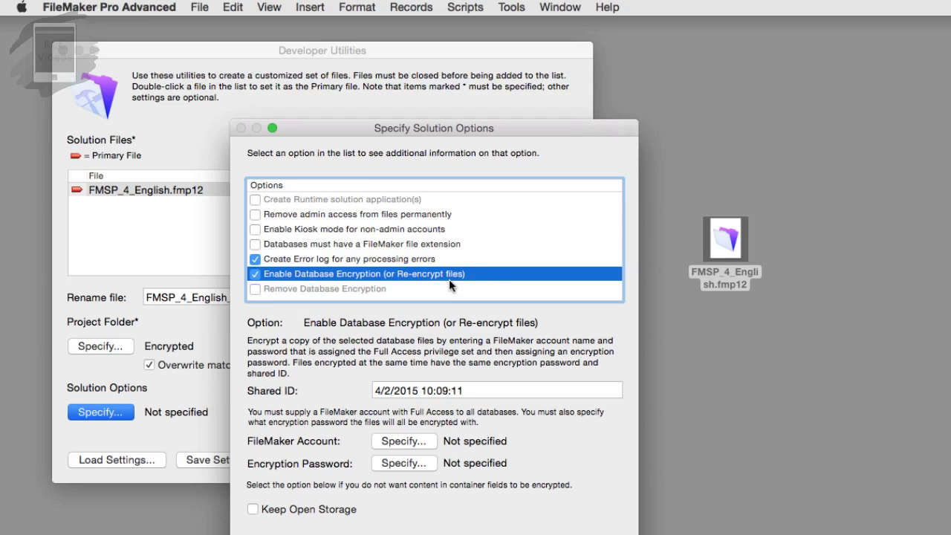
pyautogui.press('Tab')
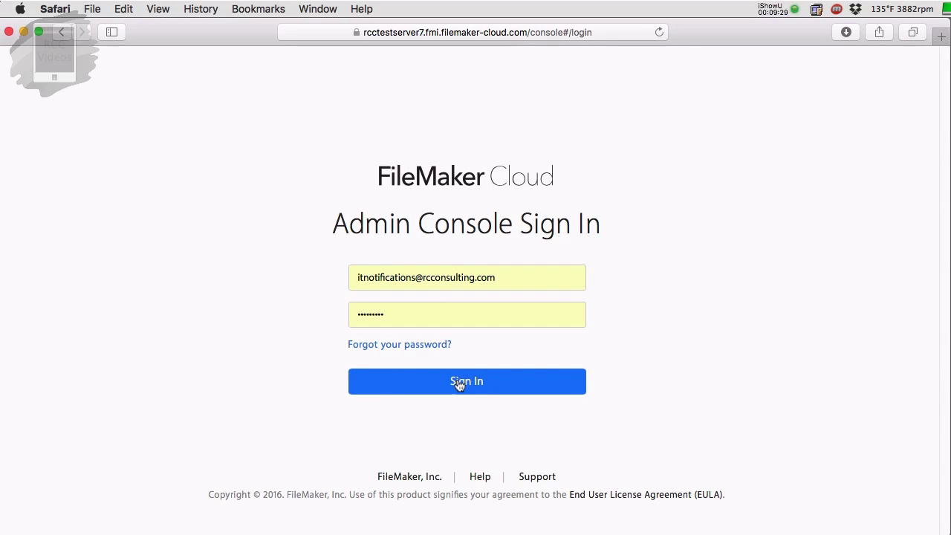
# Step: Sign in to the rcctestserver7 Admin Console using the stored account credentials
pyautogui.click(460, 391)
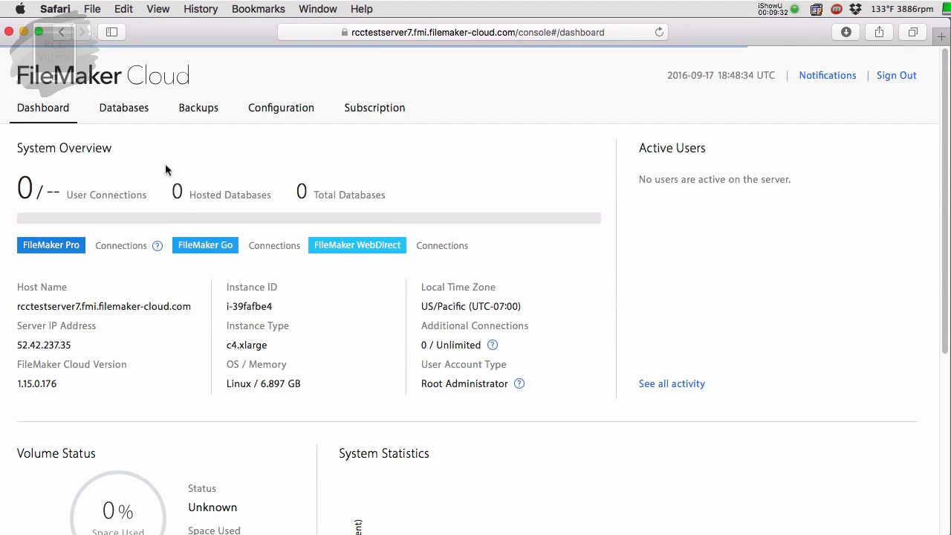
# Step: On the Databases page, bring up the open/close options for the closed RoadRunner_CRM database
pyautogui.click(138, 121)
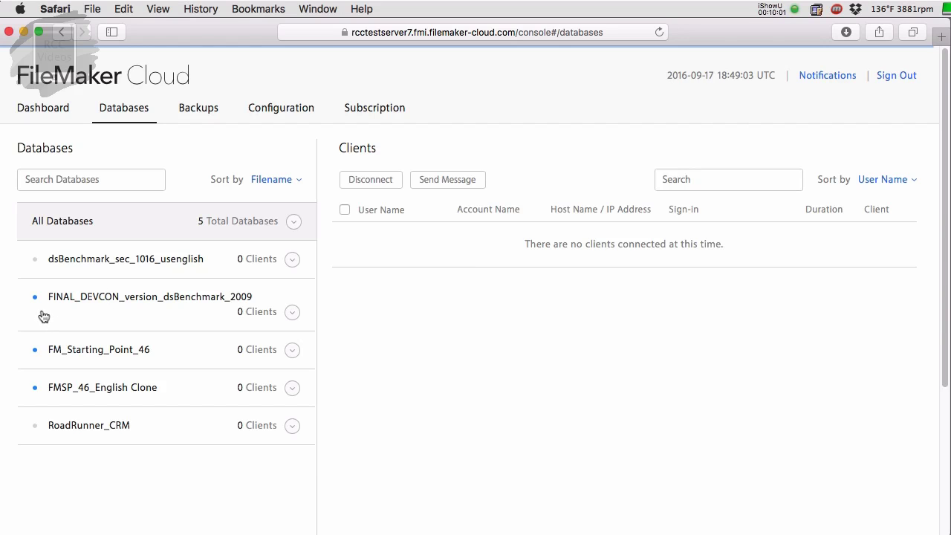
pyautogui.moveTo(34, 305)
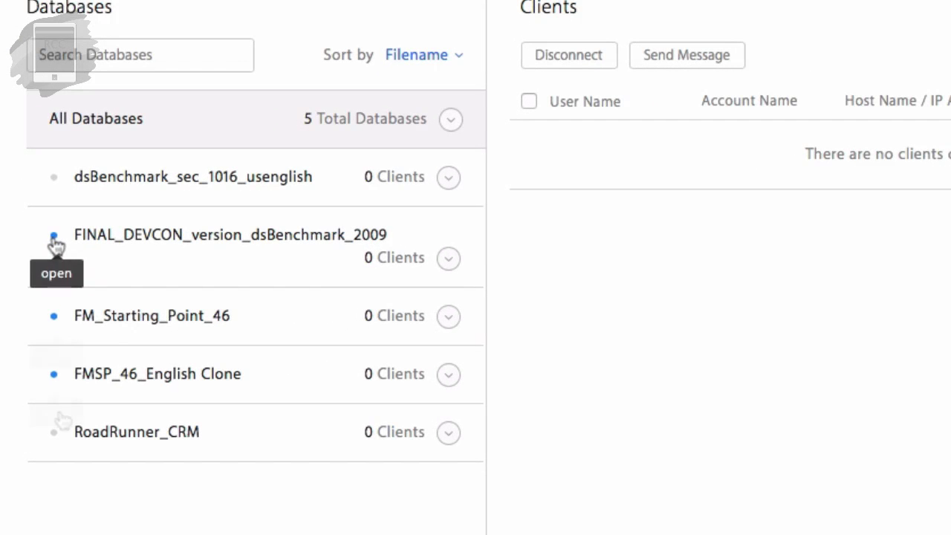
pyautogui.moveTo(58, 378)
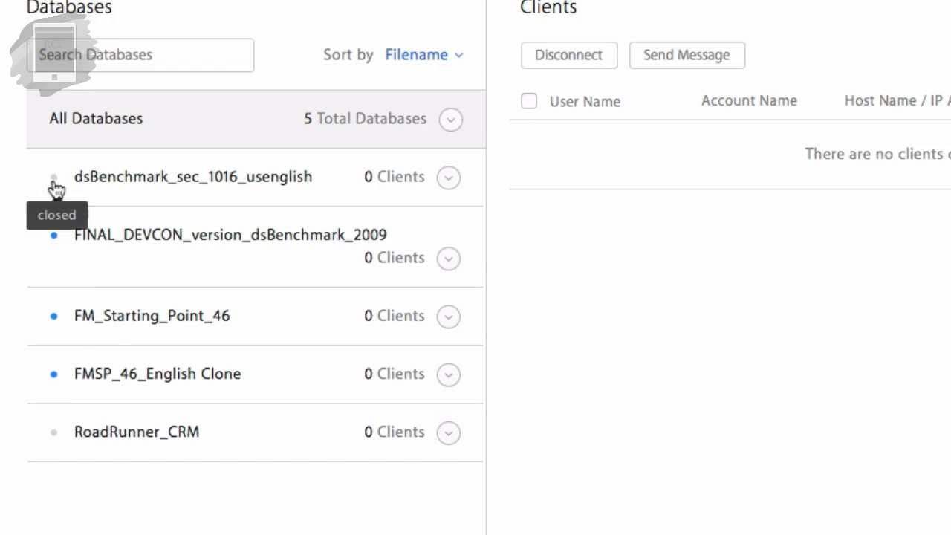
pyautogui.moveTo(62, 437)
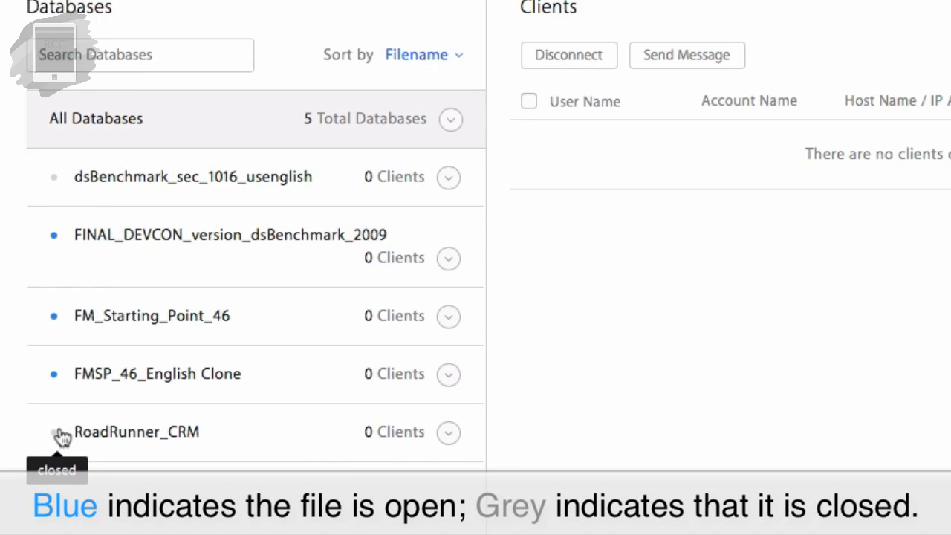
pyautogui.click(447, 435)
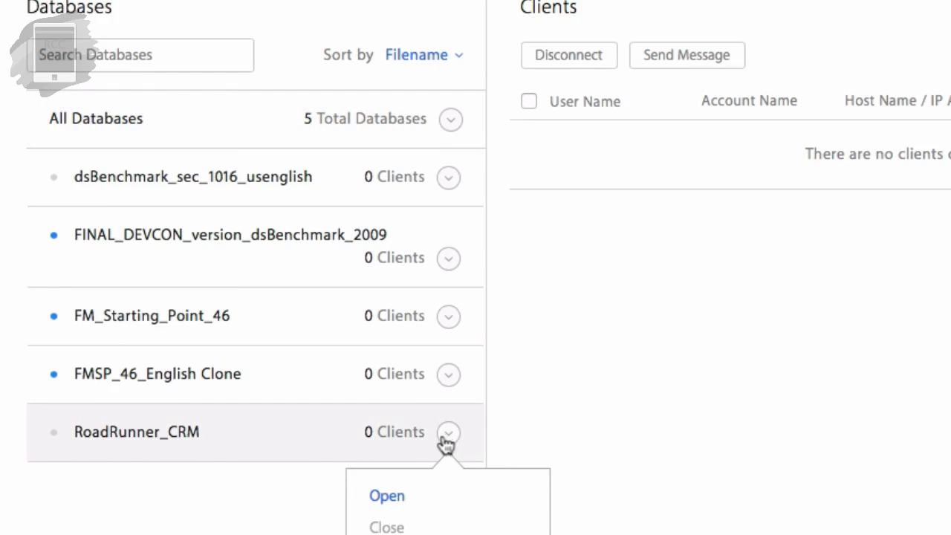
# Step: Choose Open for RoadRunner_CRM and replace the rejected 4-character encryption password with a longer one
pyautogui.click(400, 496)
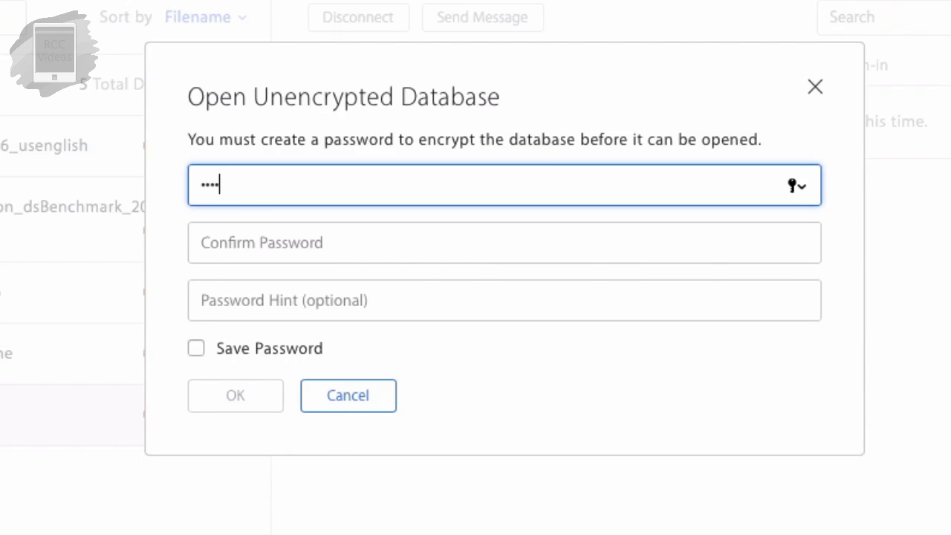
pyautogui.write('s')
pyautogui.press('Tab')
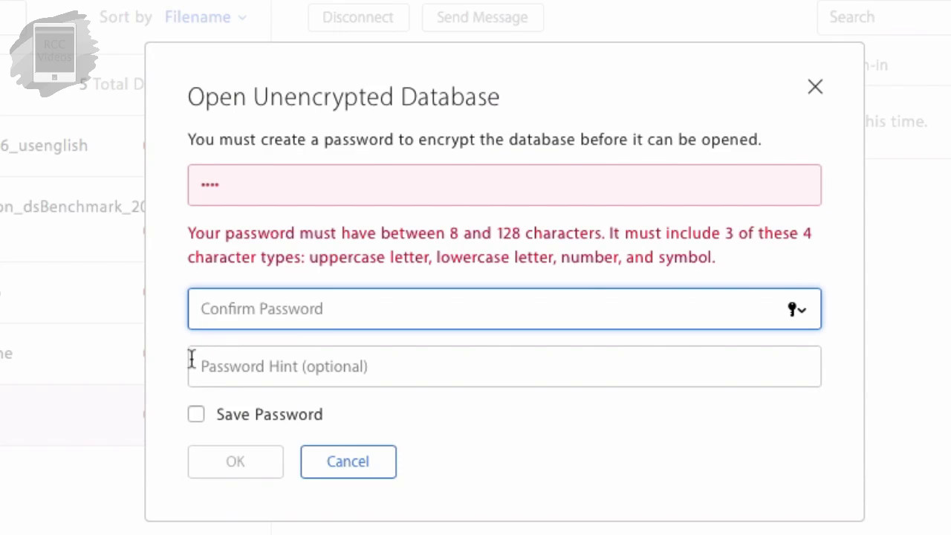
pyautogui.doubleClick(252, 187)
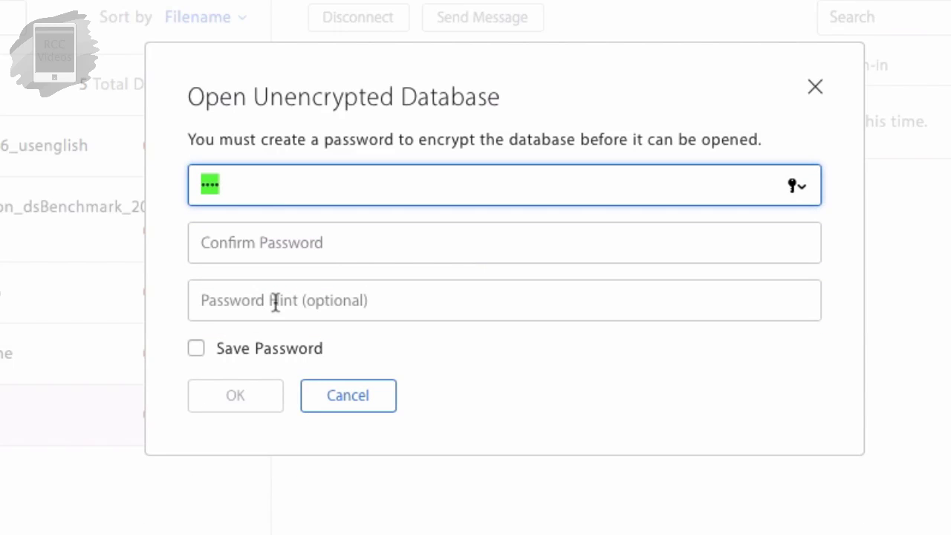
pyautogui.write('p')
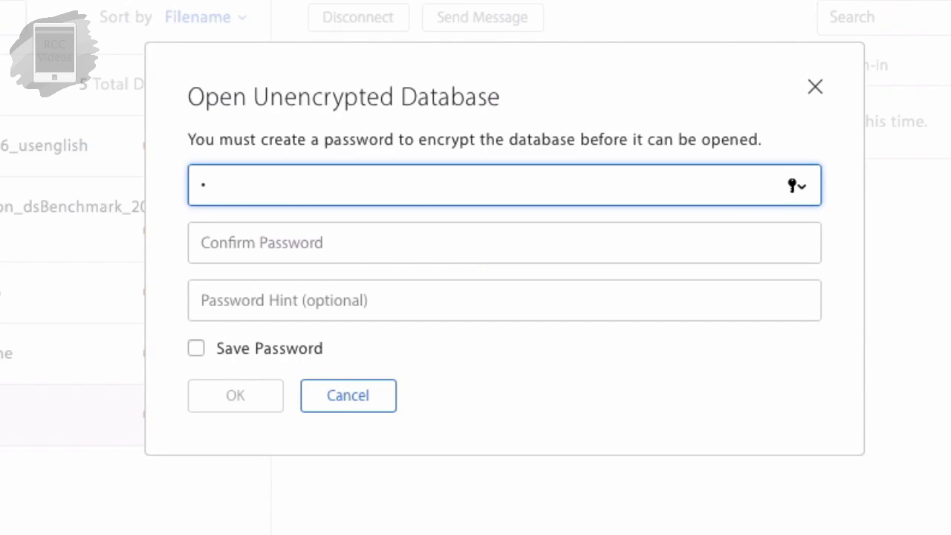
pyautogui.write('assword')
# Step: Retype the encryption password in Confirm Password and tick Save Password
pyautogui.click(202, 243)
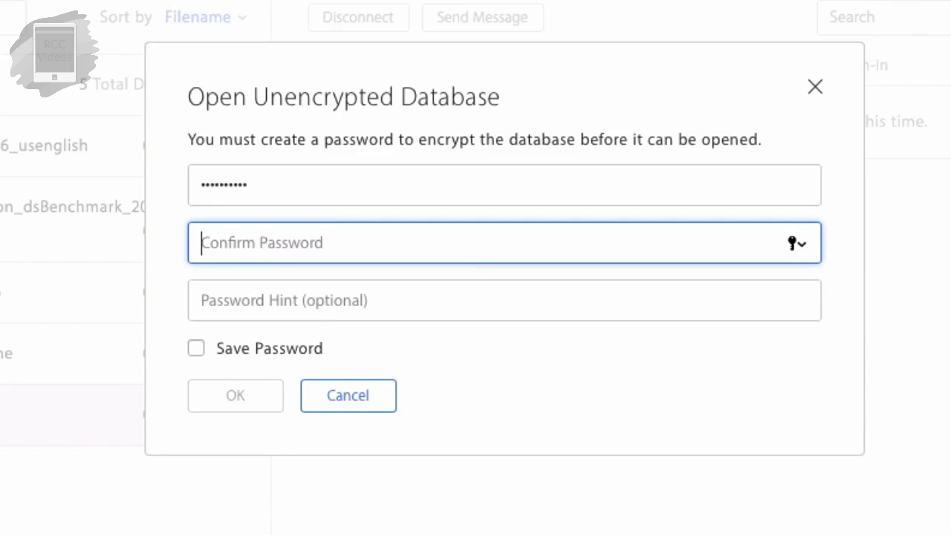
pyautogui.write('password12')
pyautogui.press('Tab')
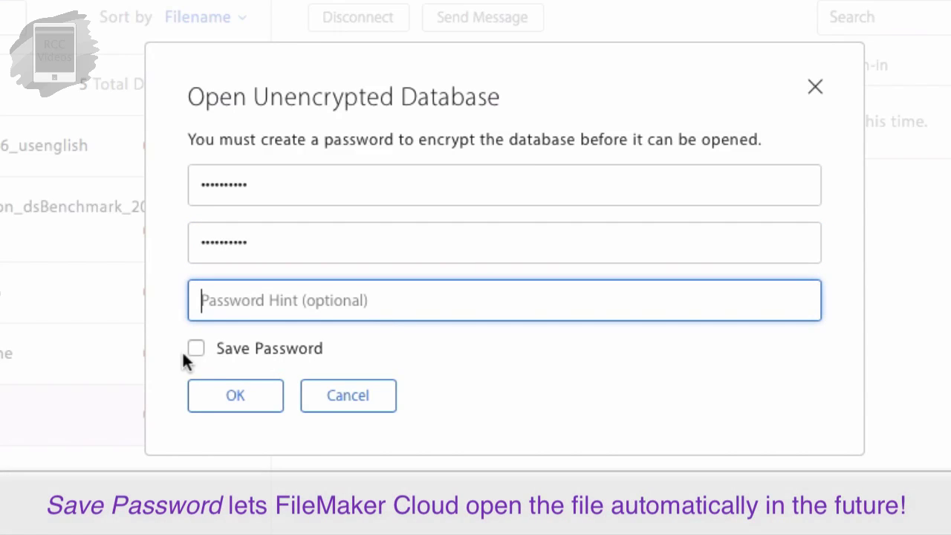
pyautogui.click(196, 355)
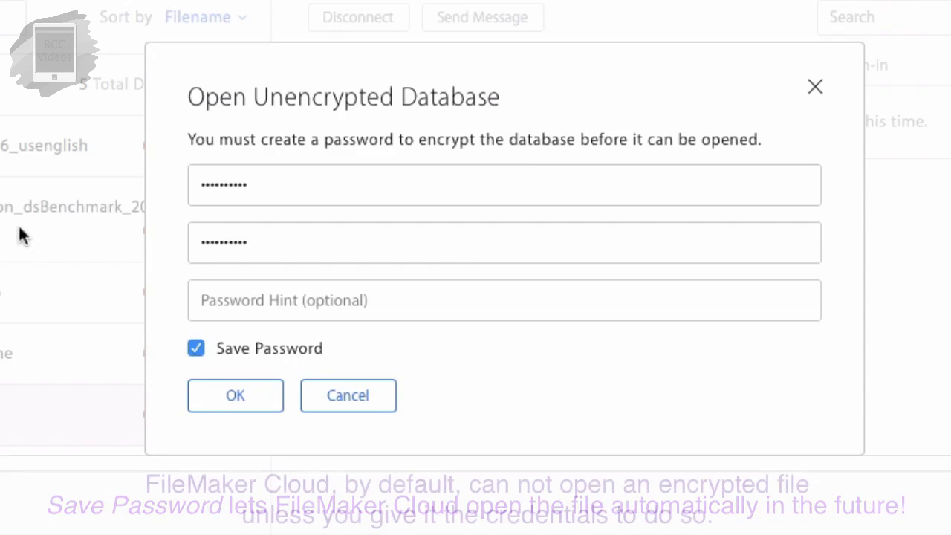
# Step: Compare both password entries, then confirm to encrypt and open RoadRunner_CRM
pyautogui.click(248, 185)
pyautogui.moveTo(248, 185); pyautogui.dragTo(178, 180)
pyautogui.moveTo(252, 243); pyautogui.dragTo(196, 227)
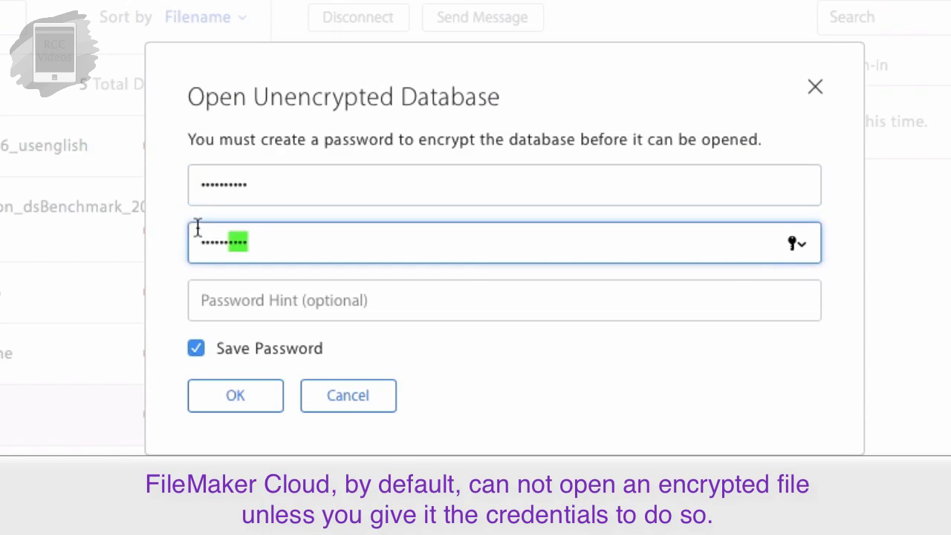
pyautogui.moveTo(248, 185); pyautogui.dragTo(194, 182)
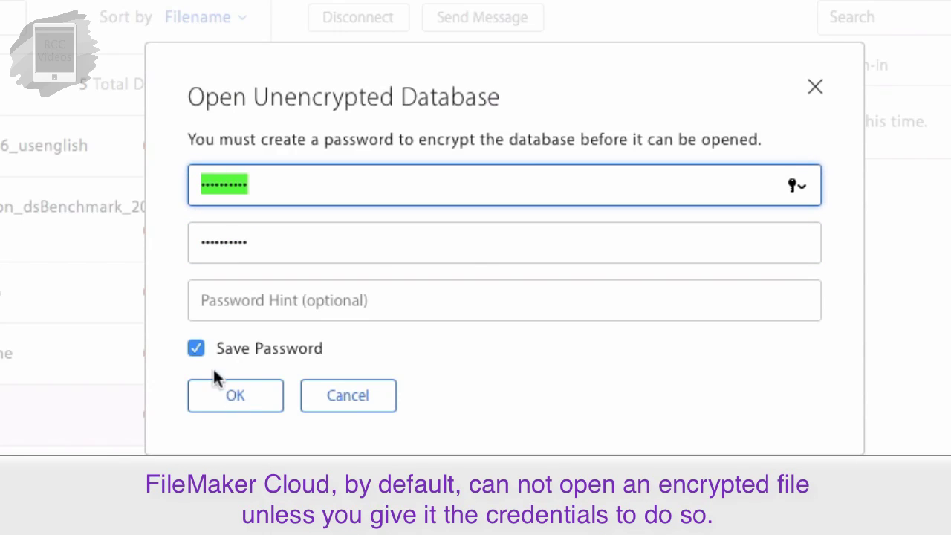
pyautogui.moveTo(256, 246); pyautogui.dragTo(182, 227)
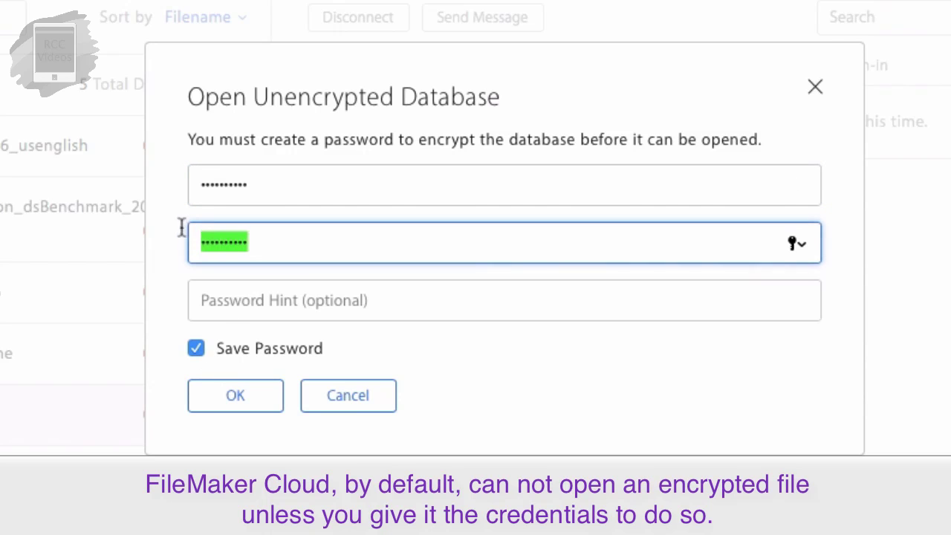
pyautogui.moveTo(265, 191); pyautogui.dragTo(187, 178)
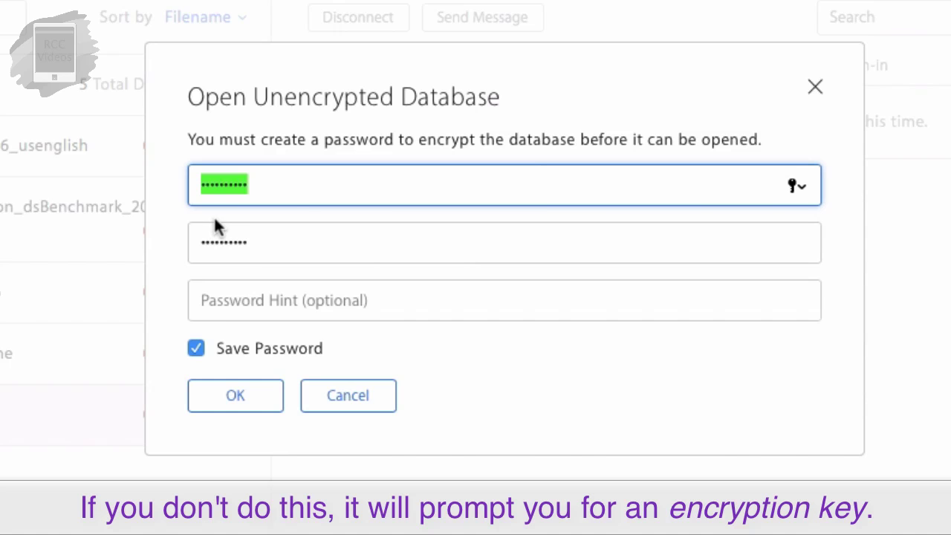
pyautogui.click(236, 397)
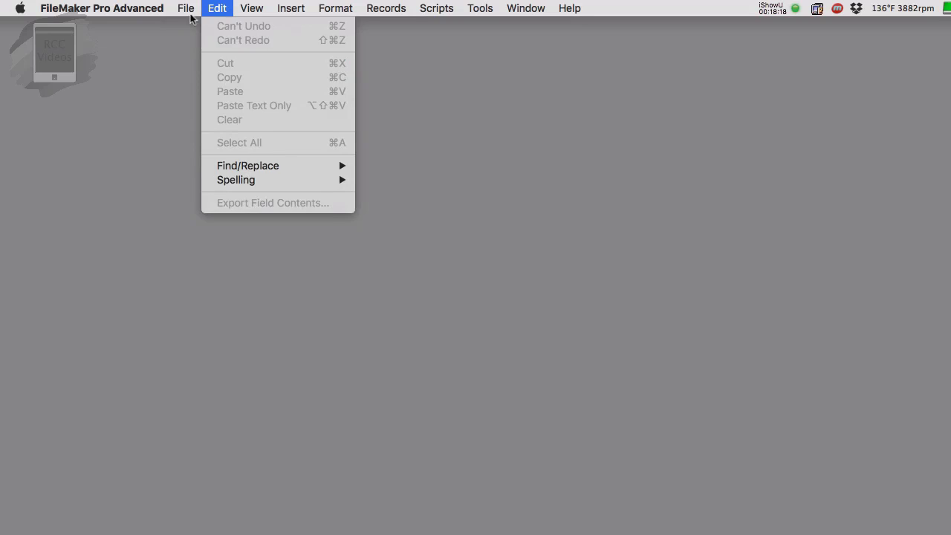
# Step: Use File > Open Remote to open RoadRunner_CRM from the FileMaker Cloud host
pyautogui.moveTo(186, 8)
pyautogui.click(208, 77)
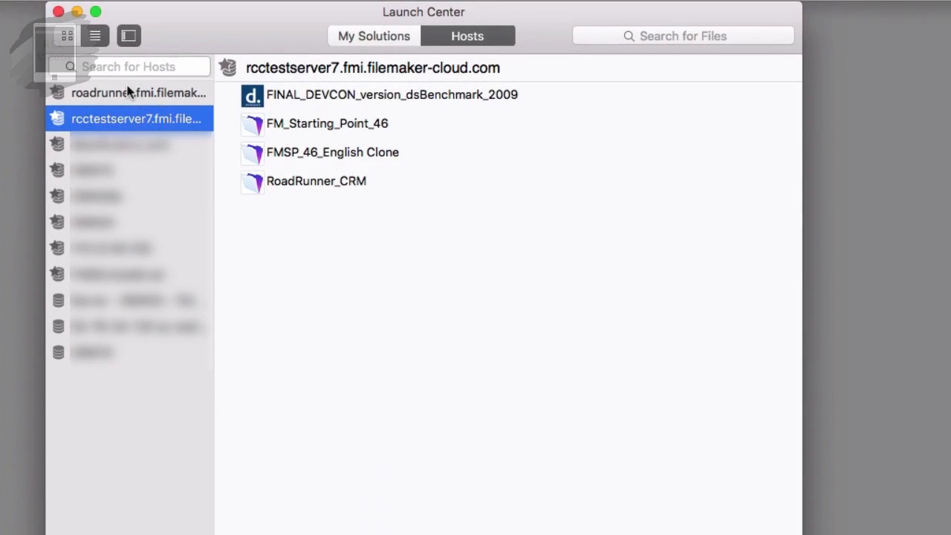
pyautogui.click(343, 189)
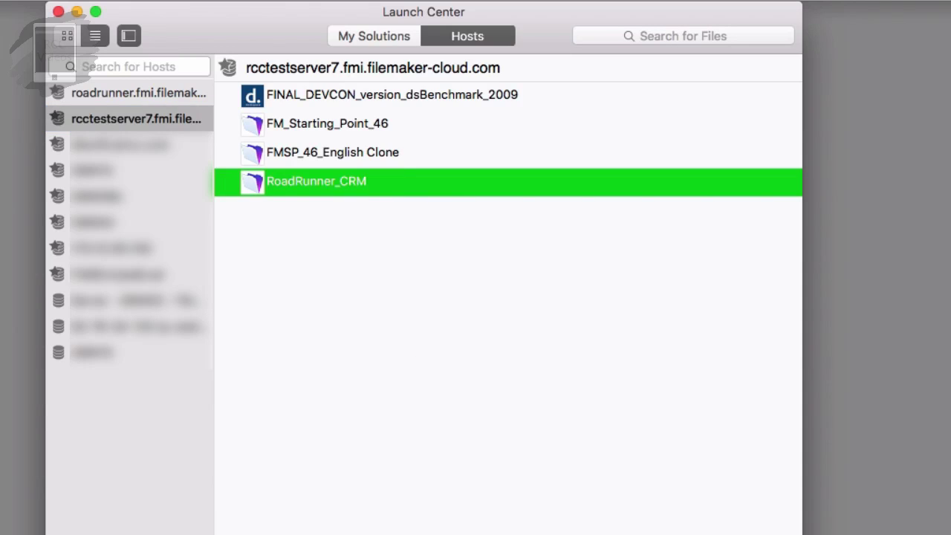
pyautogui.press('Return')
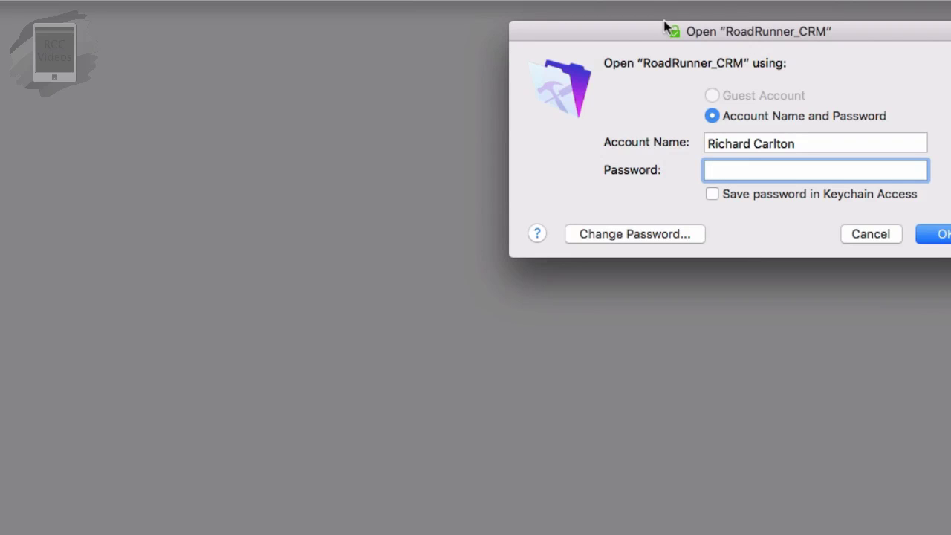
# Step: Sign in to RoadRunner_CRM with account name admin and the file password
pyautogui.moveTo(652, 31); pyautogui.dragTo(329, 38)
pyautogui.hotkey('shift', 'Tab')
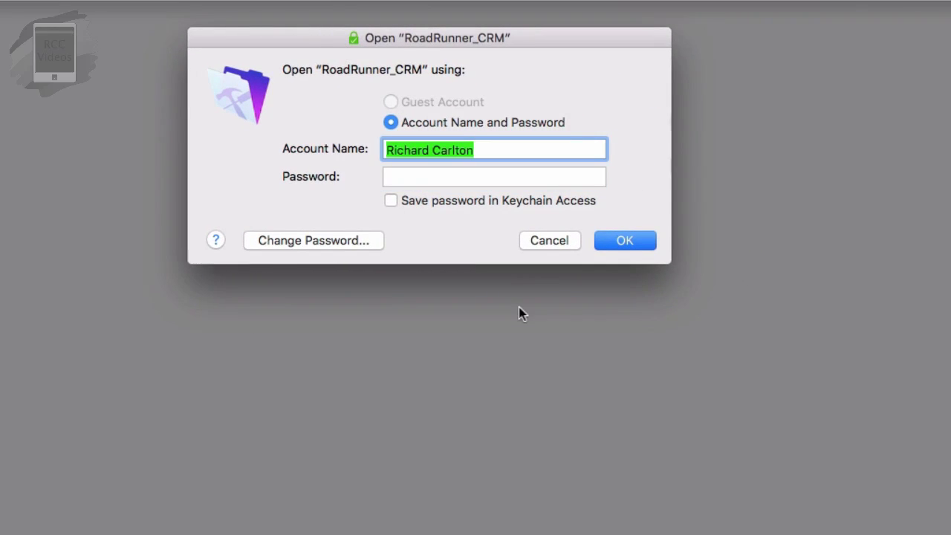
pyautogui.write('admin')
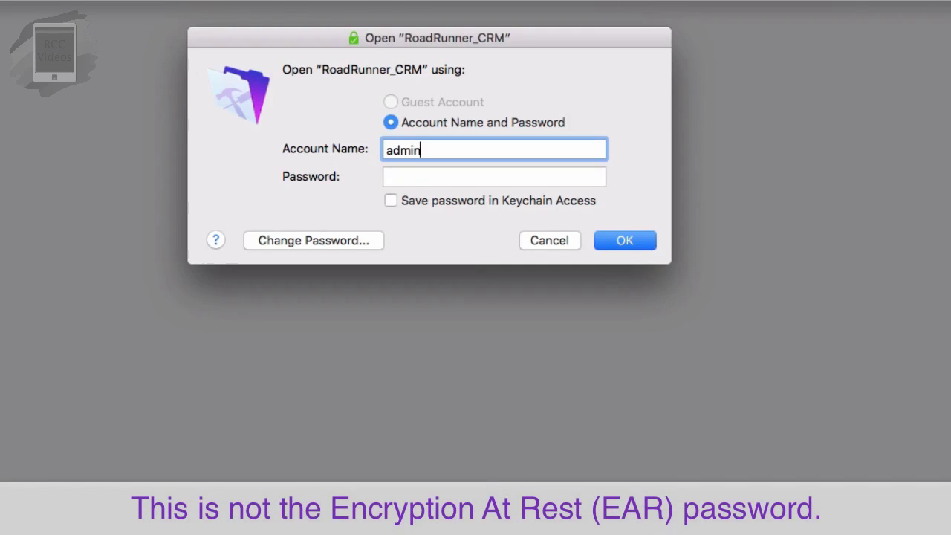
pyautogui.click(416, 176)
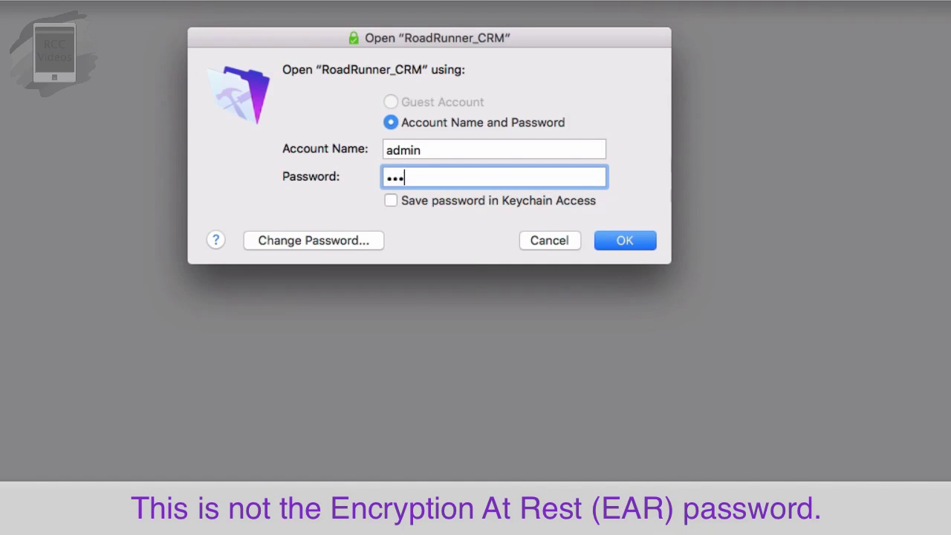
pyautogui.write('i')
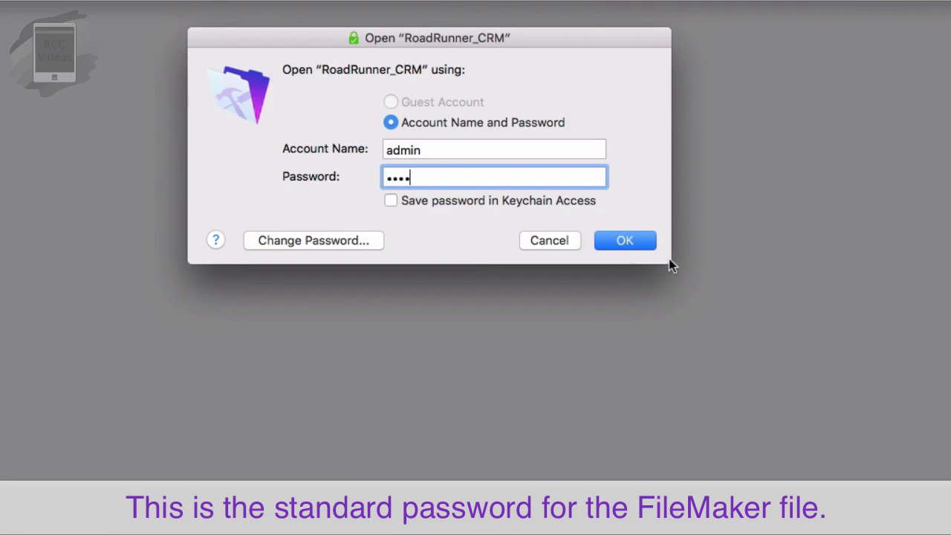
pyautogui.click(623, 241)
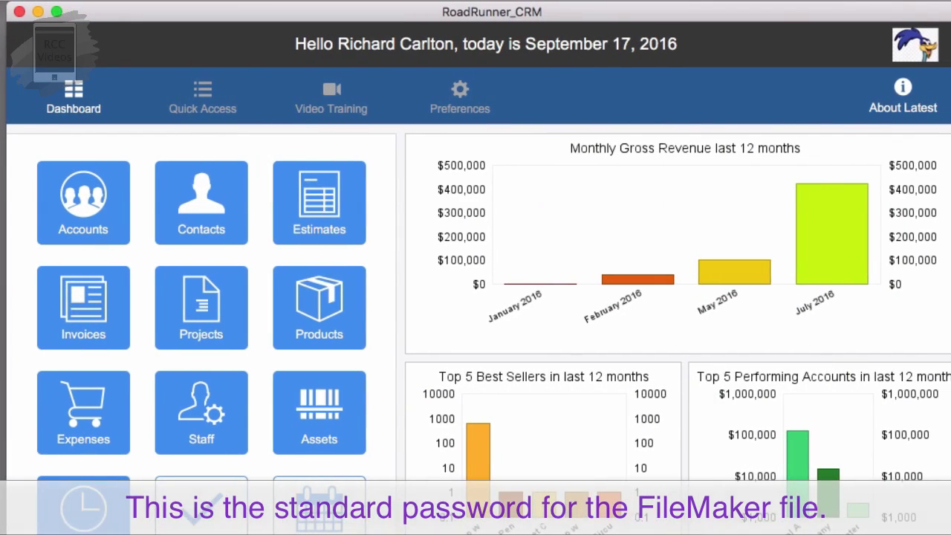